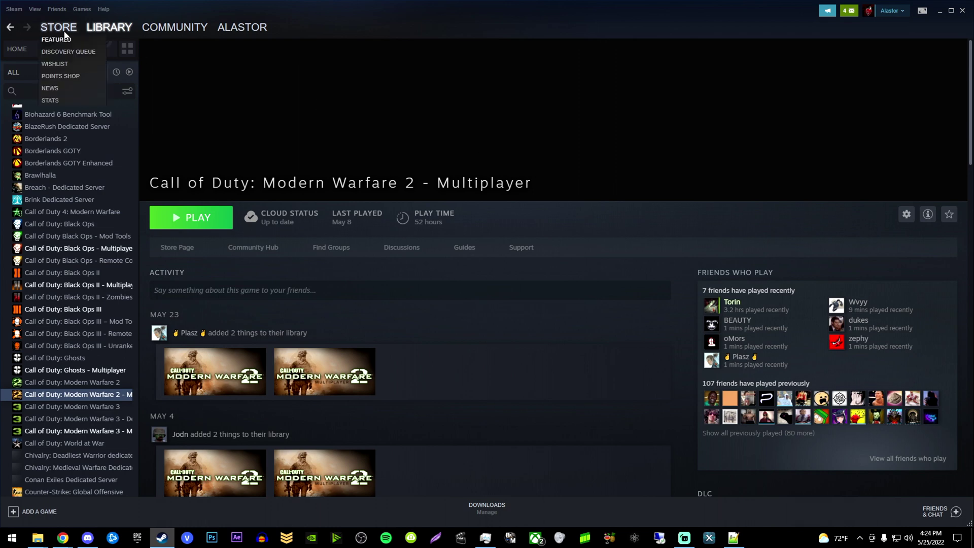
Step: Search the Steam store for 'modern warfare 2' and view its store page
click(62, 42)
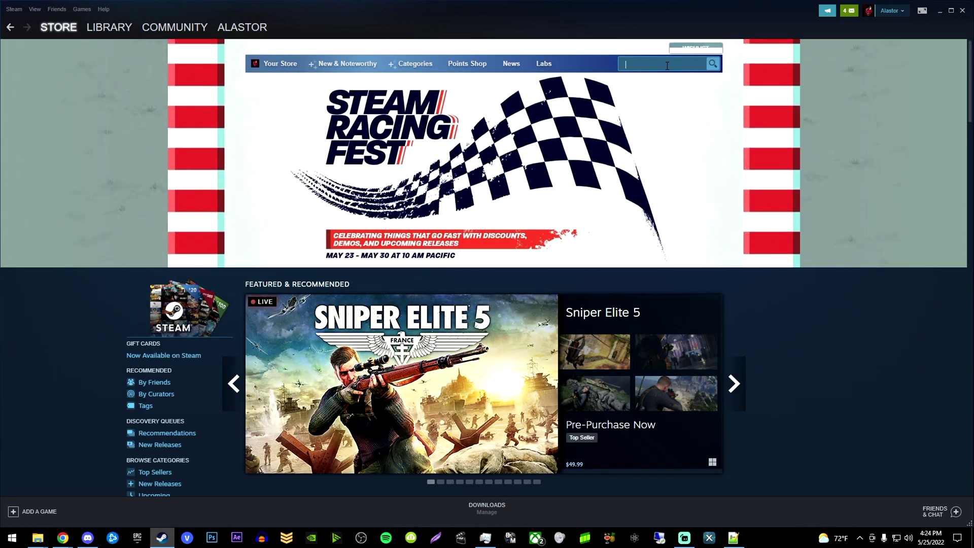
click(668, 64)
text(modern warfare 2)
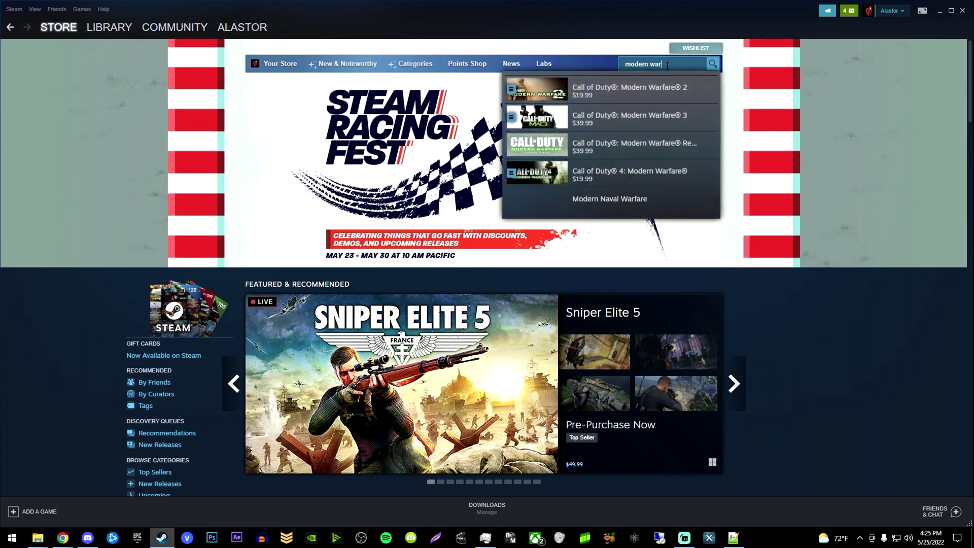
click(629, 90)
scroll(363, 227, down, 5)
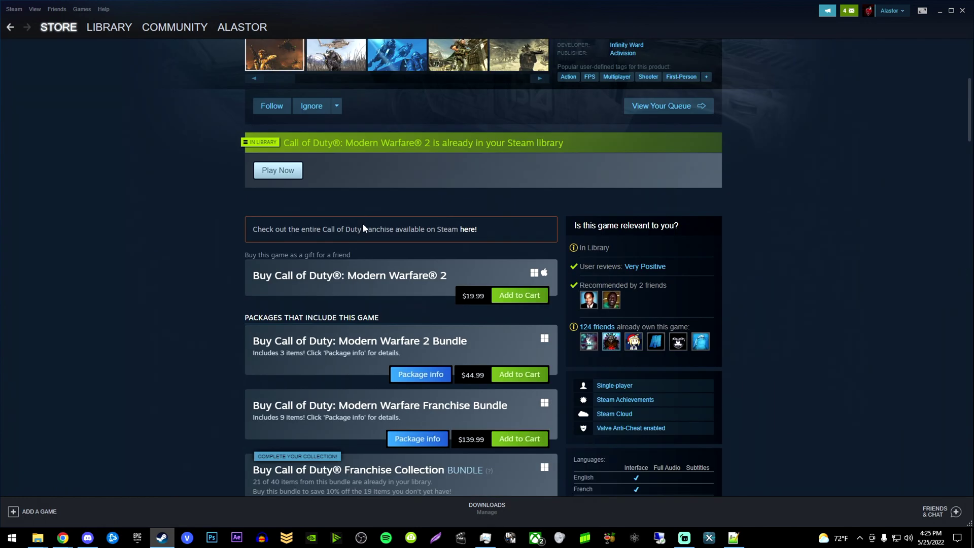
scroll(519, 302, up, 5)
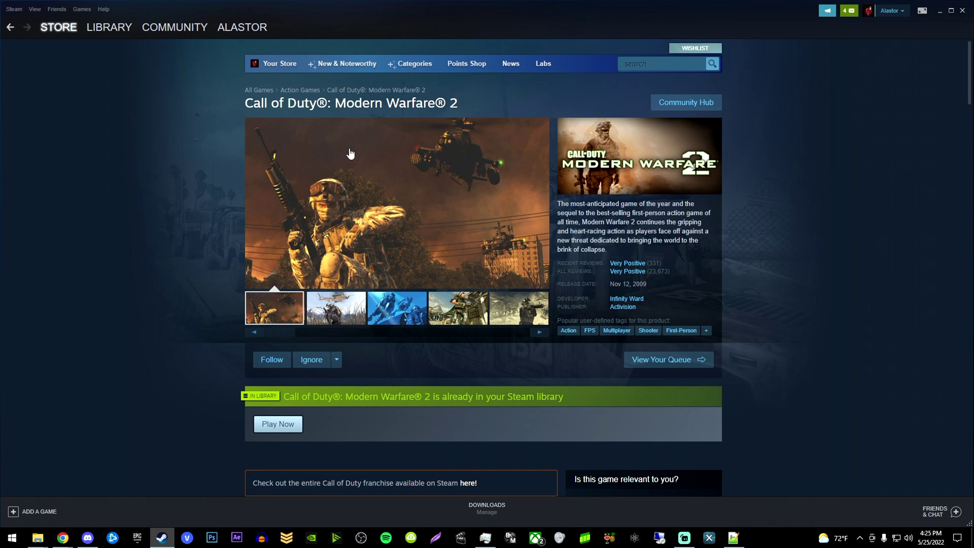
Step: In the library, widen the game list and open the Modern Warfare 2 and Multiplayer pages
click(109, 27)
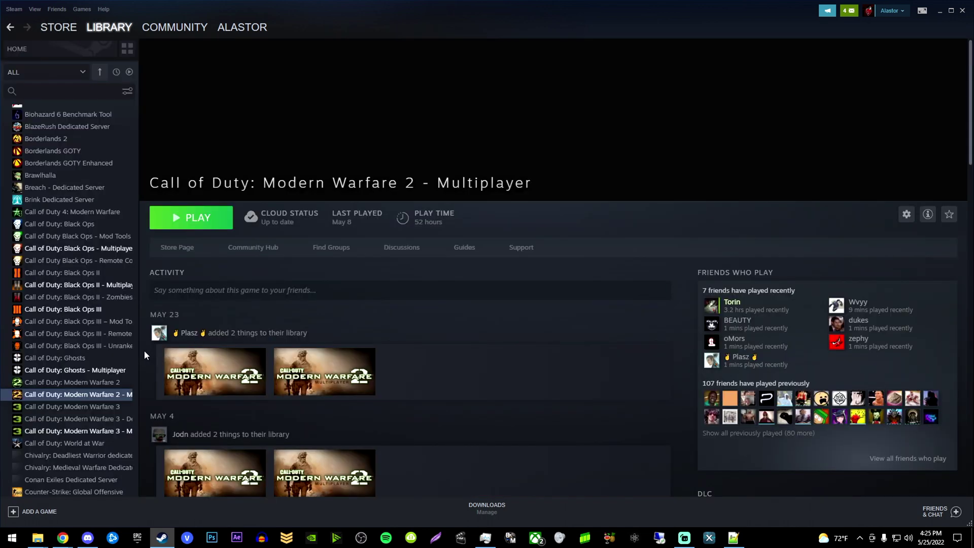
drag(167, 357, 235, 352)
click(122, 382)
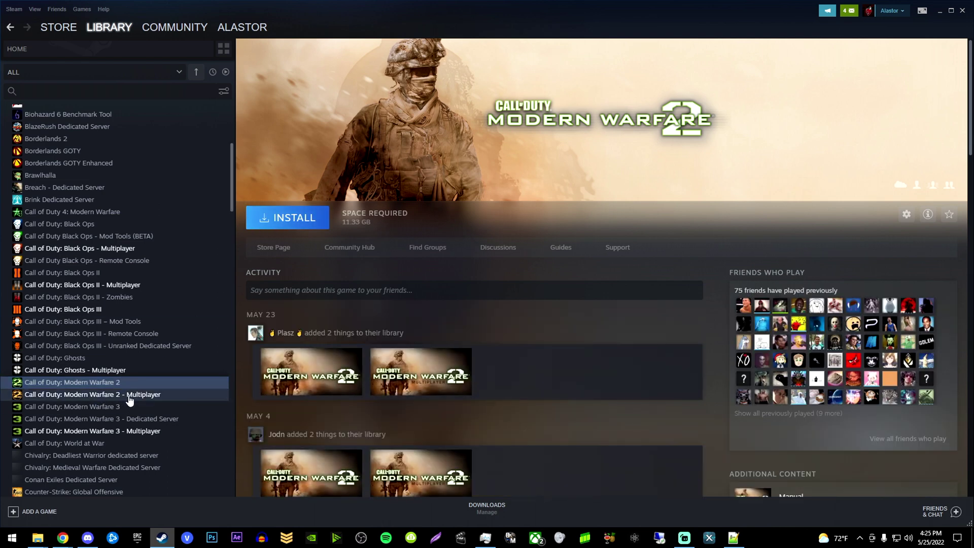
click(172, 398)
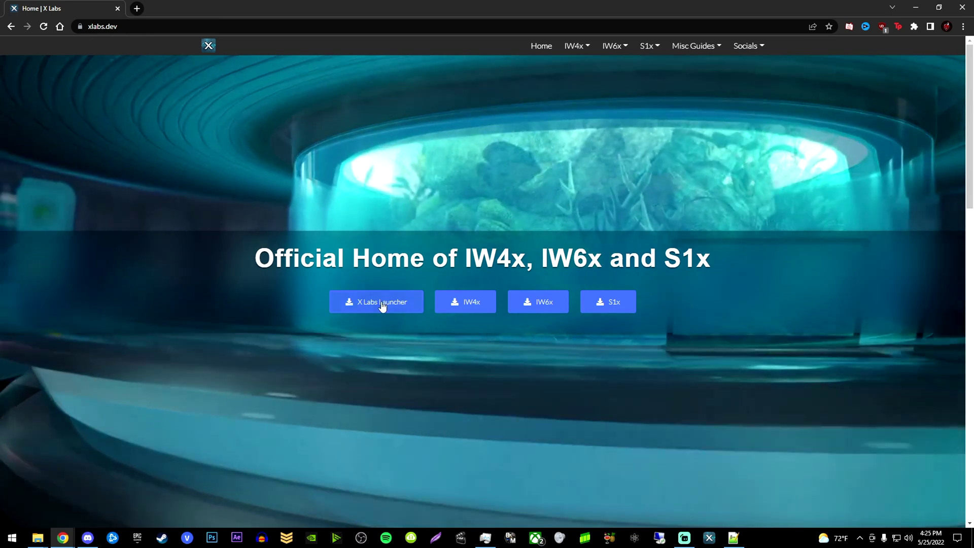
Step: Download xlabs.exe from the X Labs Launcher page, then show the IW4x guides menu
click(382, 304)
click(262, 346)
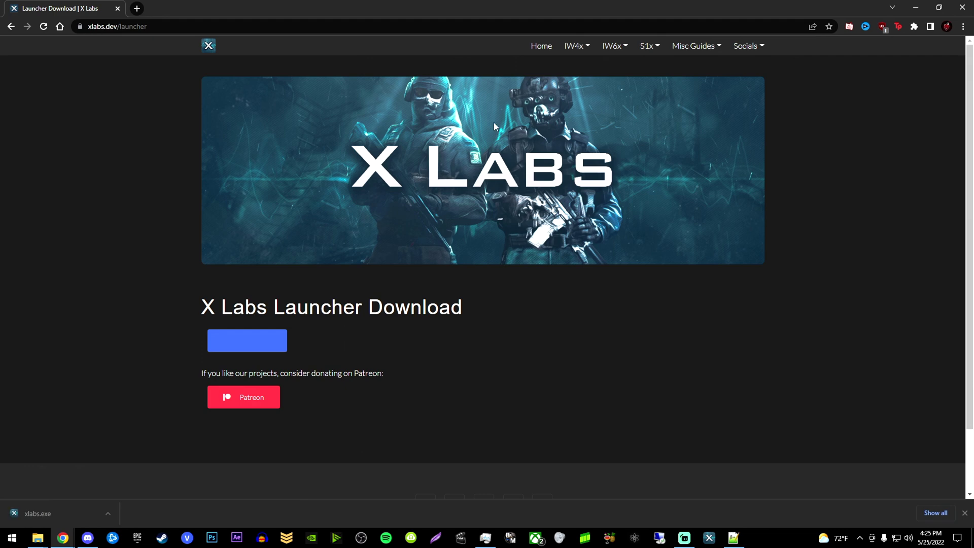
click(582, 53)
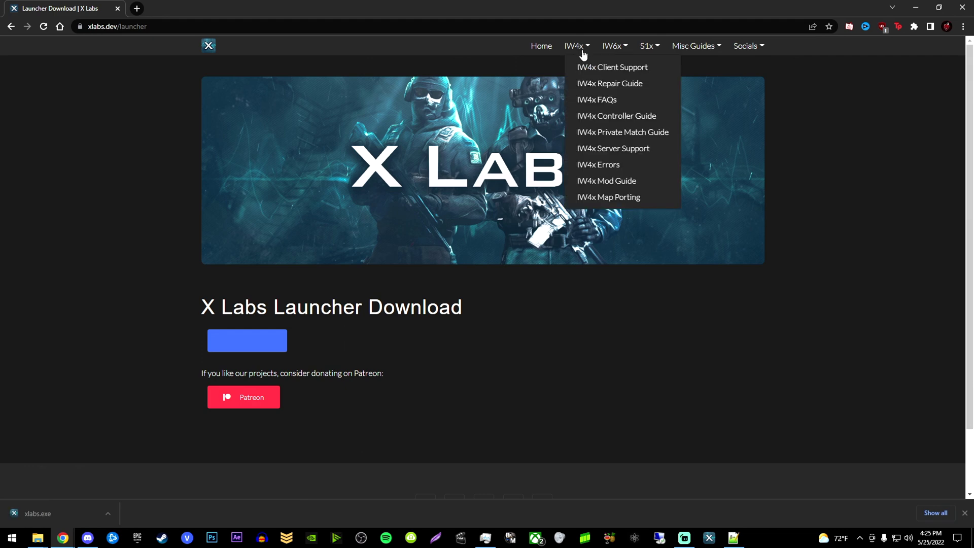
Step: Following the IW4x Client Support guide's Steam section, download qBittorrent for Windows x64
click(587, 73)
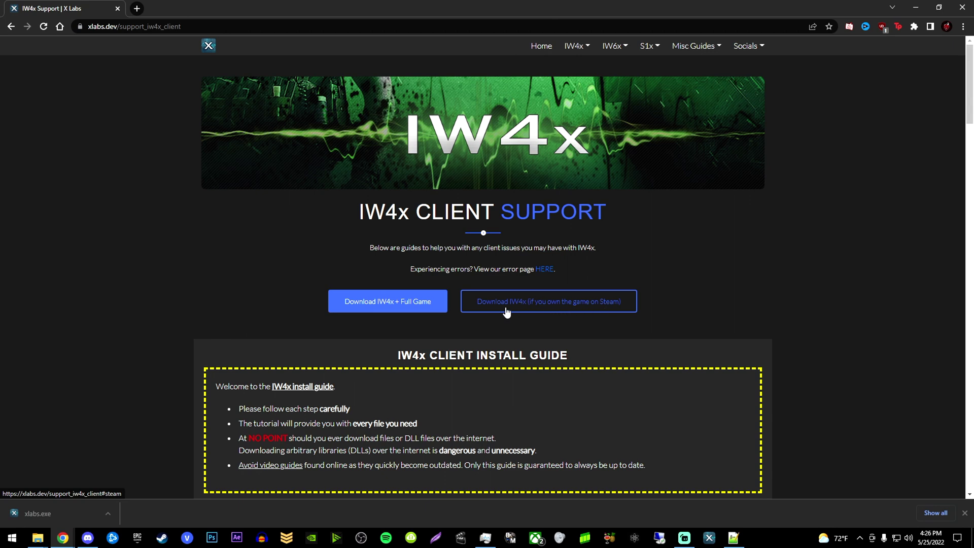
click(525, 313)
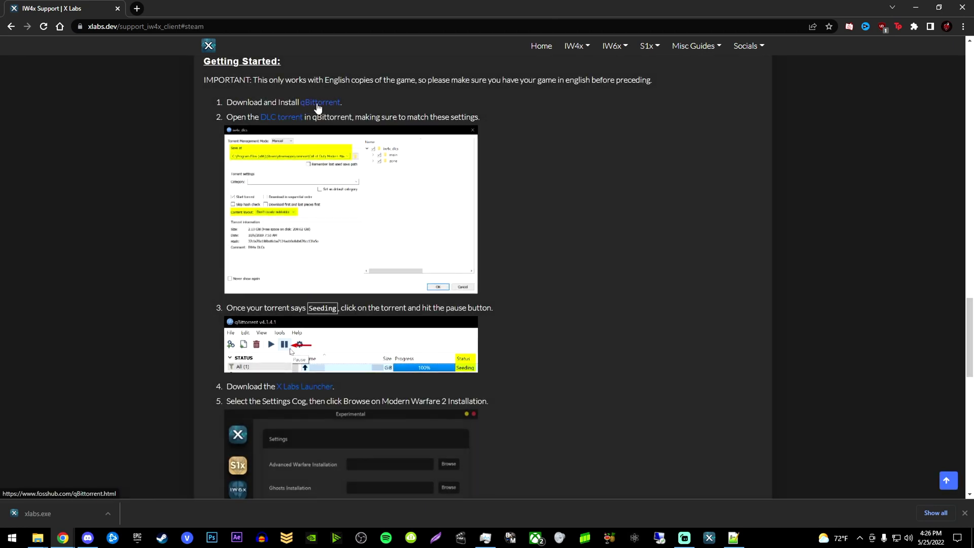
click(318, 104)
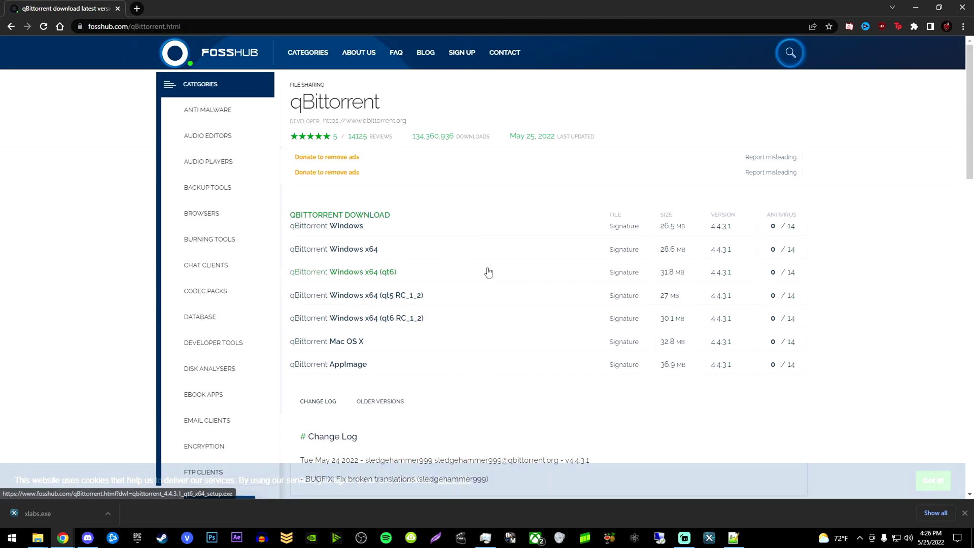
click(353, 249)
Step: Back in the guide, download iw4x_dlcs.torrent and handle the downloads' security prompts
click(11, 27)
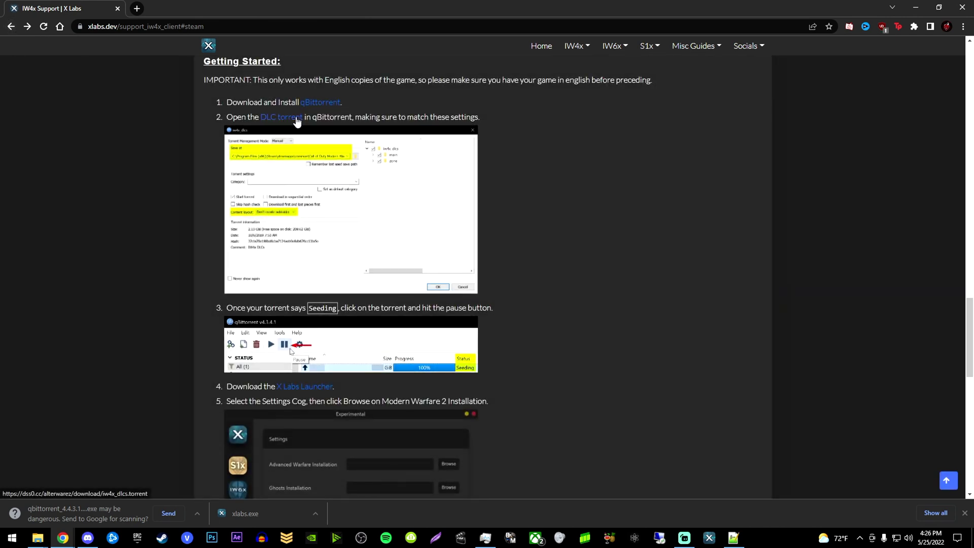
click(297, 122)
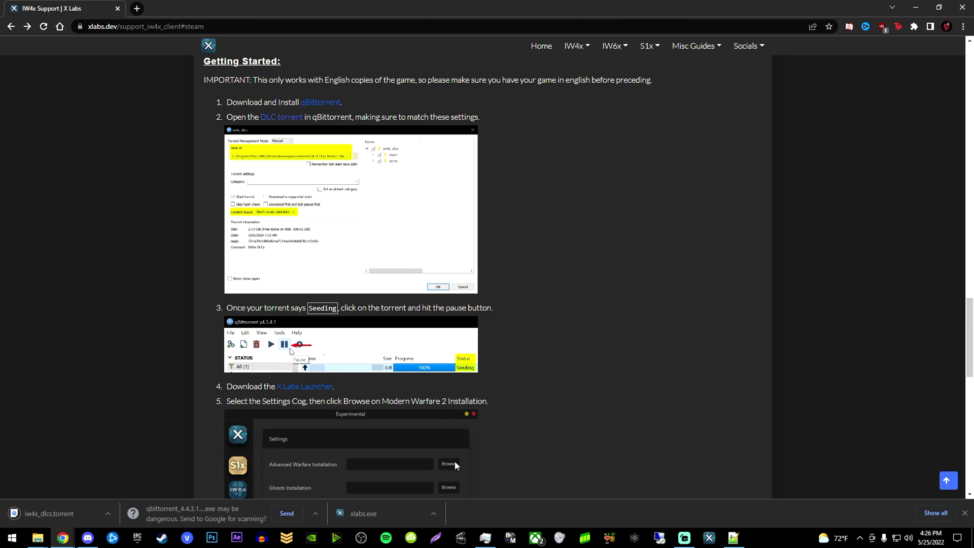
click(286, 513)
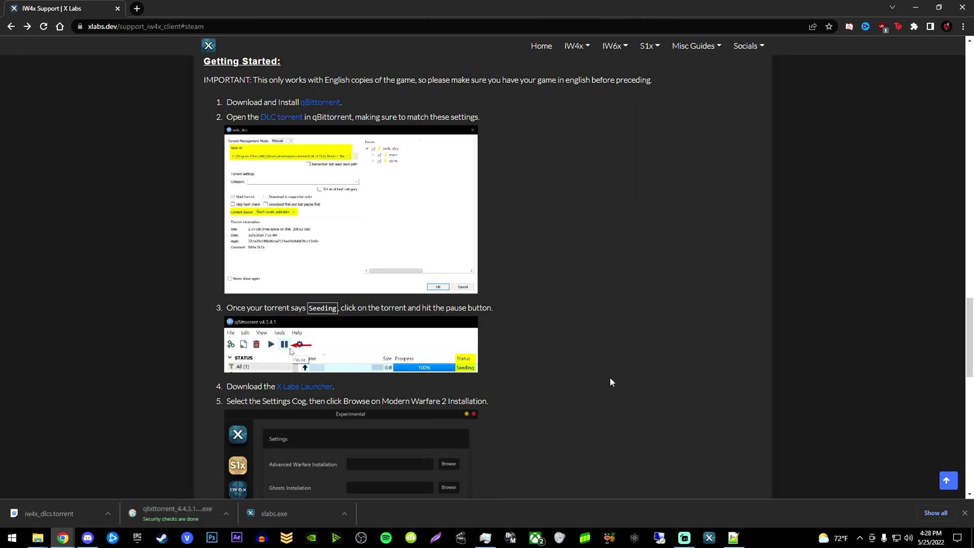
click(108, 514)
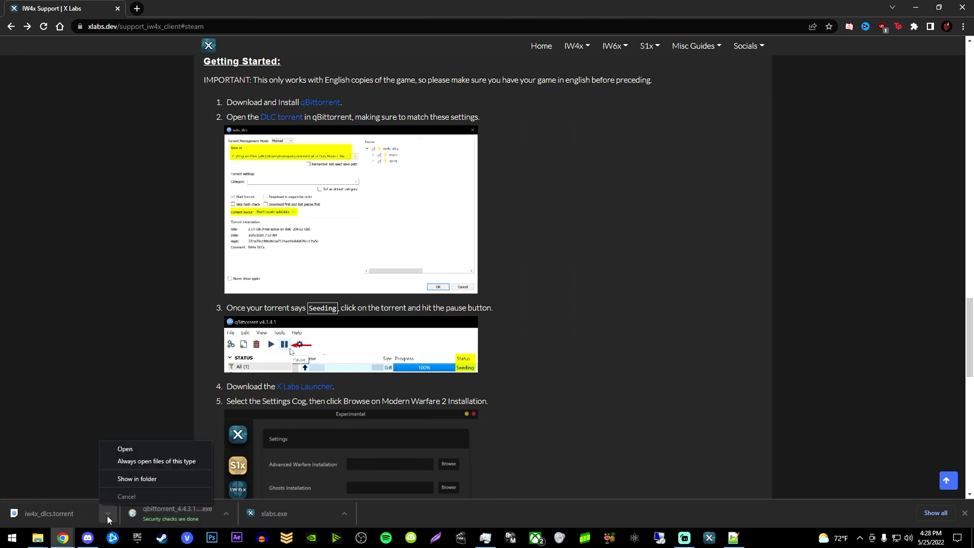
Step: Show the downloads in their folder and cut the three downloaded files
click(129, 482)
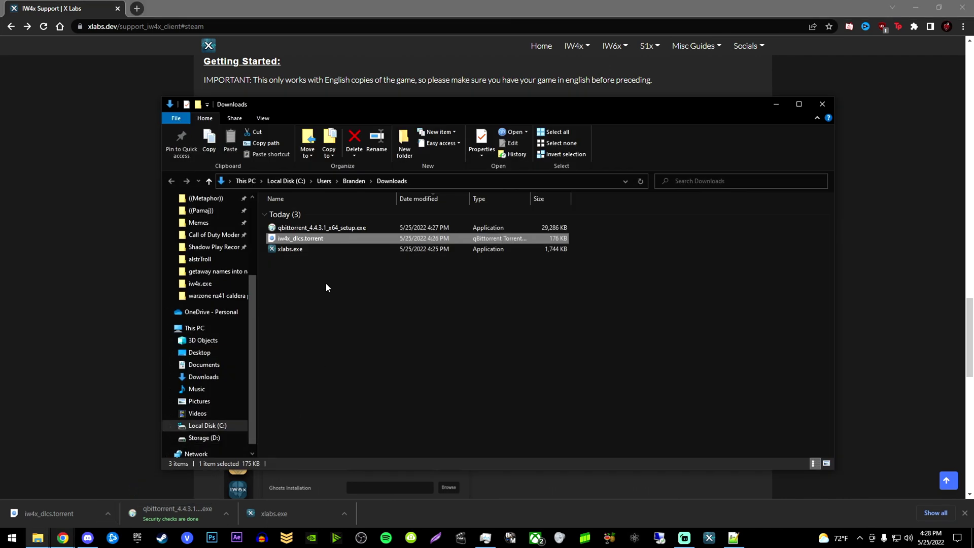
drag(327, 284, 308, 229)
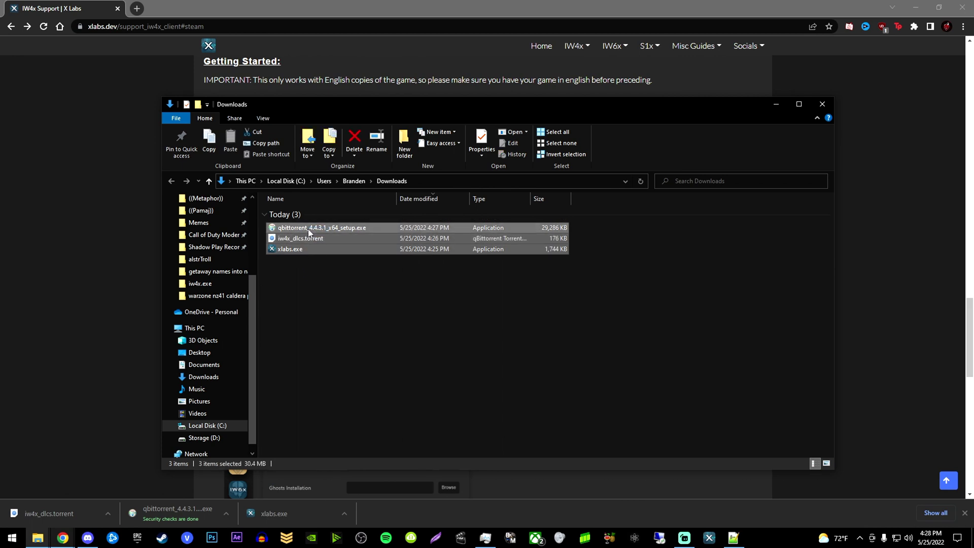
right_click(309, 229)
click(345, 370)
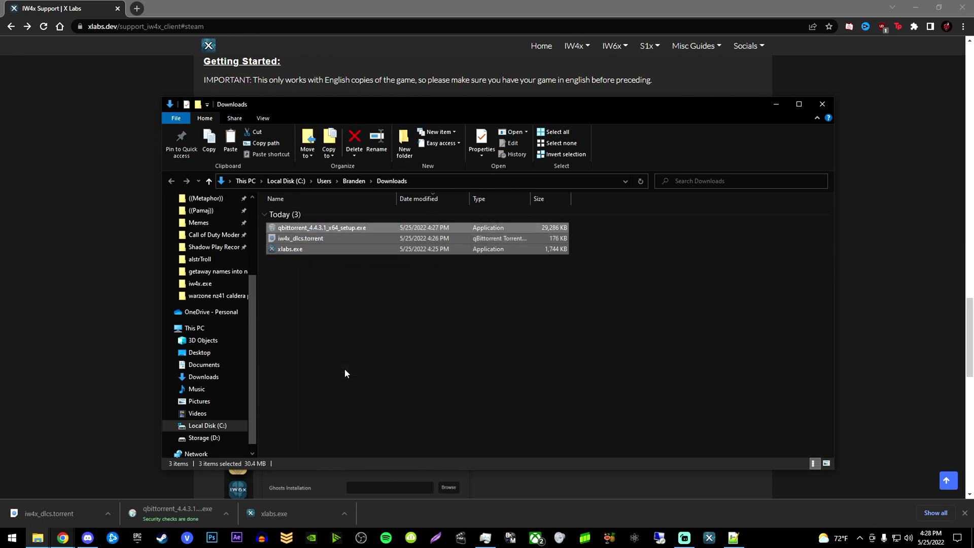
Step: Create a new folder named IW4X on the Desktop
click(217, 354)
right_click(508, 375)
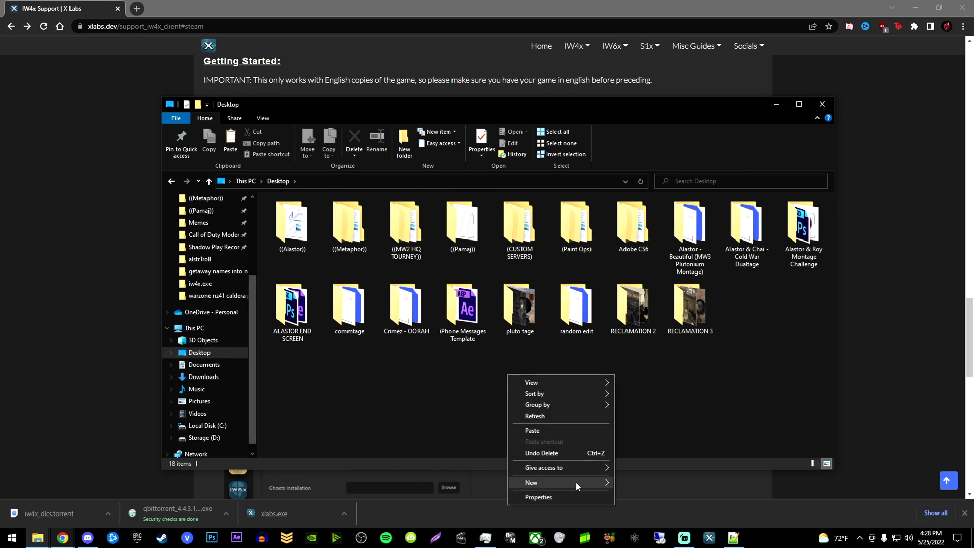
mouse_move(576, 482)
click(657, 425)
text(IW4X)
click(657, 430)
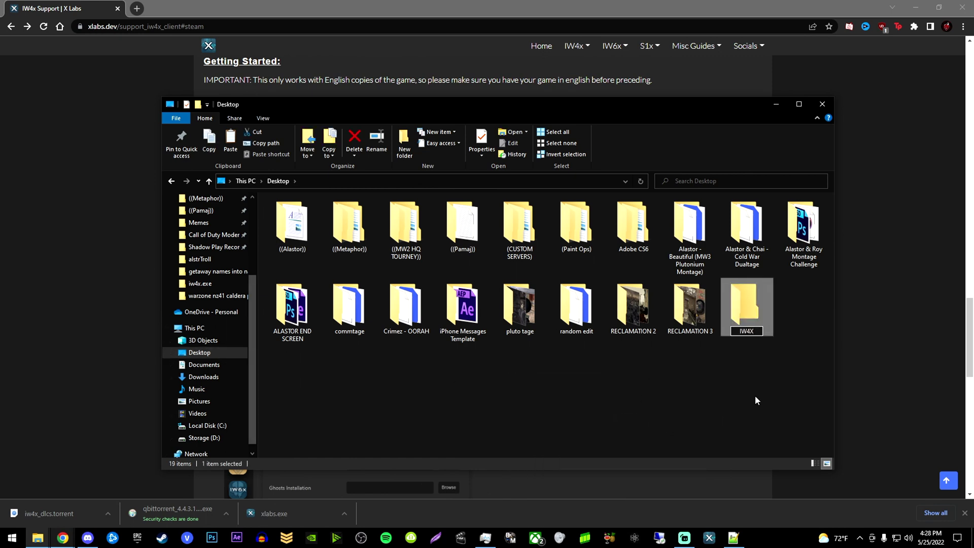
Step: Paste the three files into the IW4X folder
double_click(747, 313)
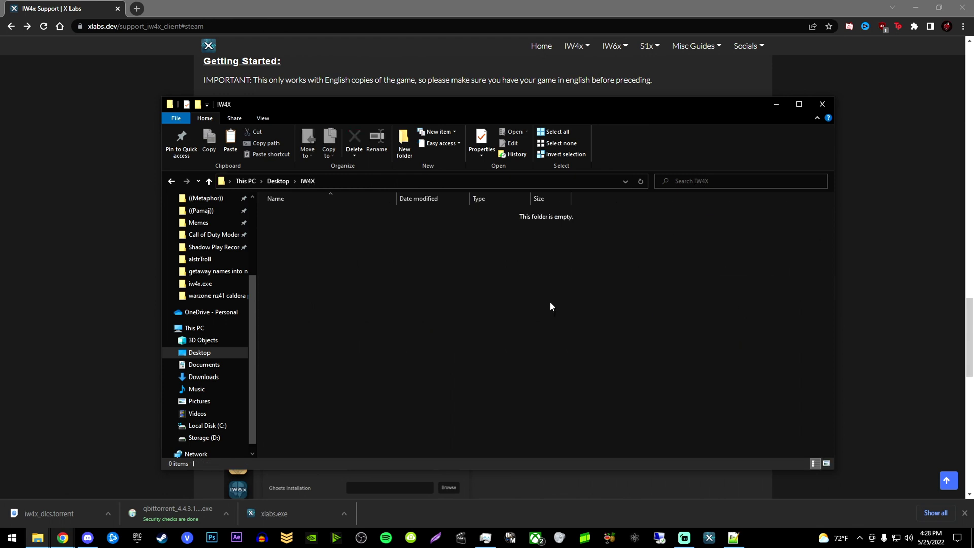
right_click(416, 296)
click(442, 365)
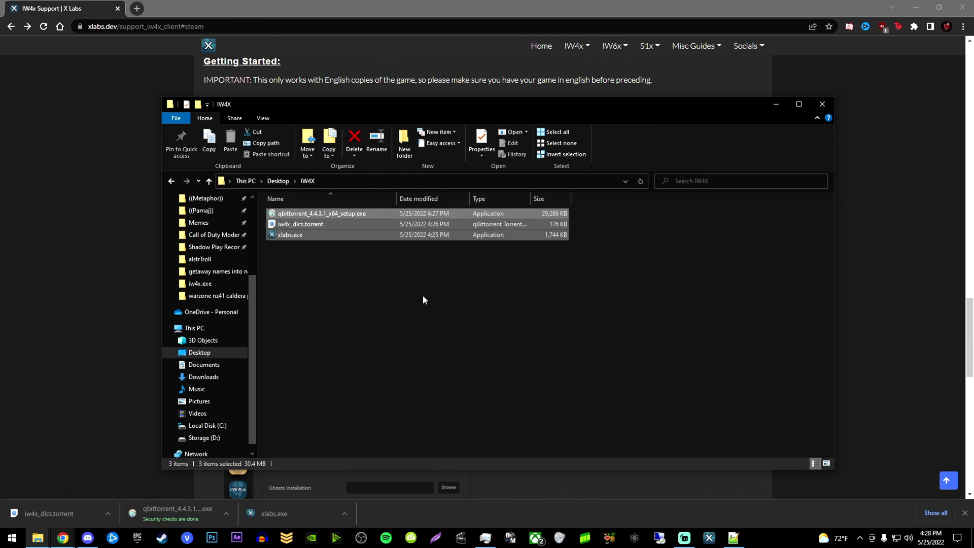
click(348, 296)
Step: Run xlabs.exe from the desktop and, once it updates, go to the launcher's Settings page
key(super+Home)
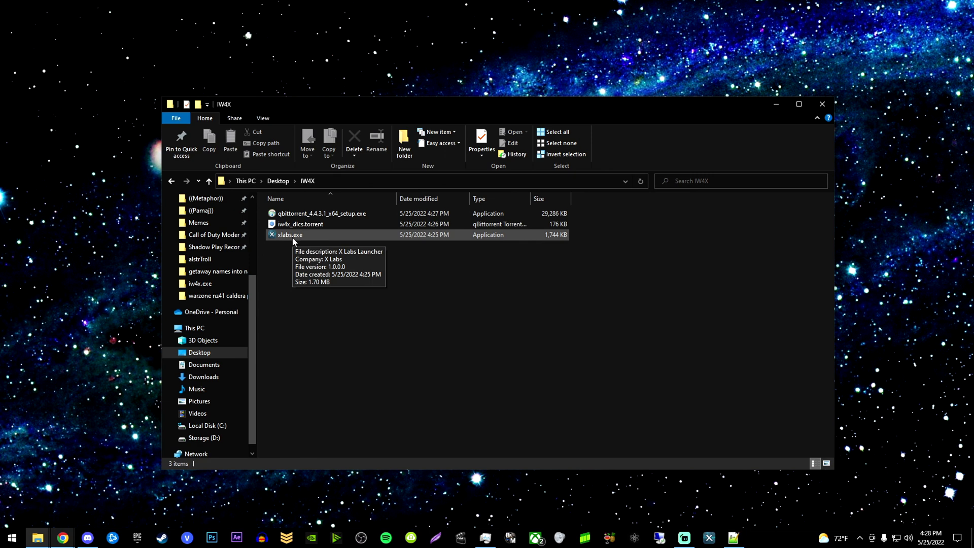
click(287, 241)
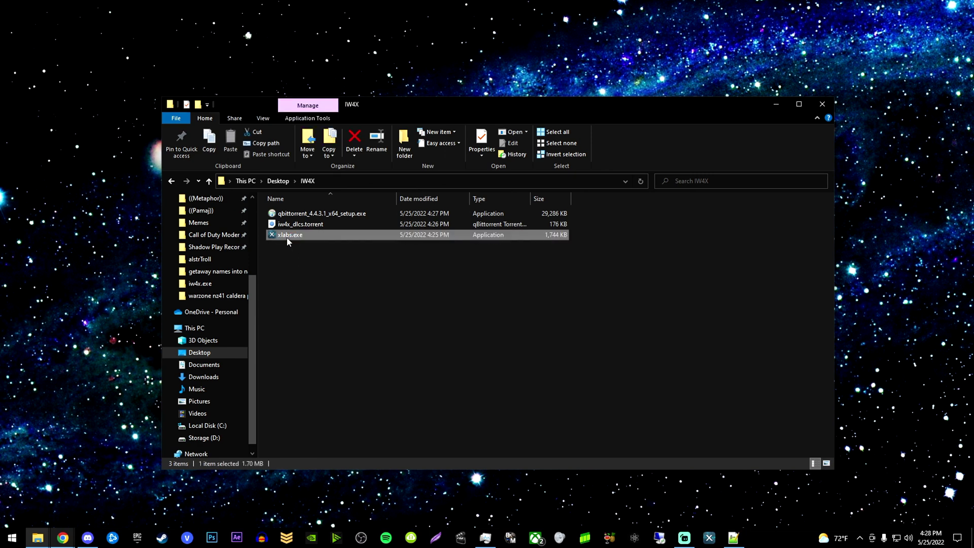
double_click(287, 236)
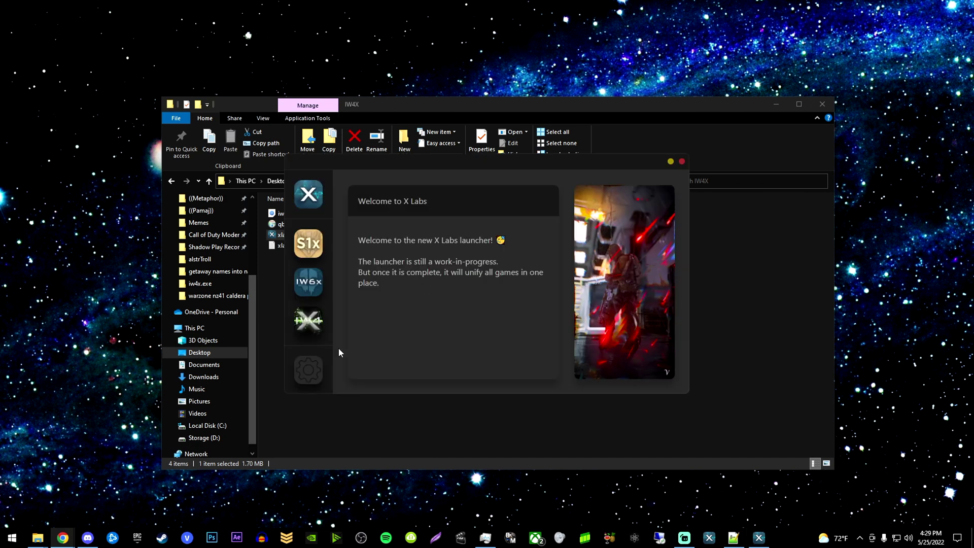
click(305, 376)
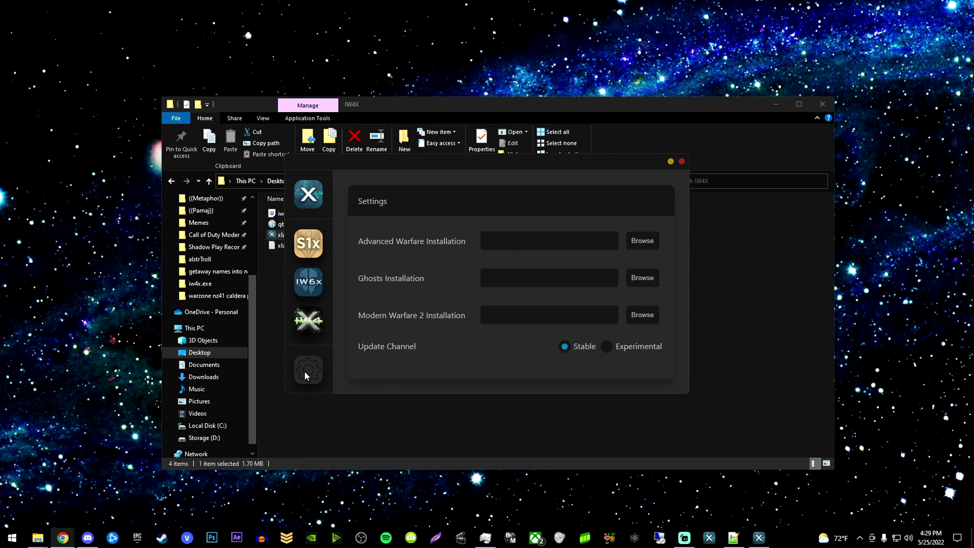
Step: Browse for the Modern Warfare 2 install folder down to C:\Program Files (x86)\Steam\steamapps\common
click(642, 315)
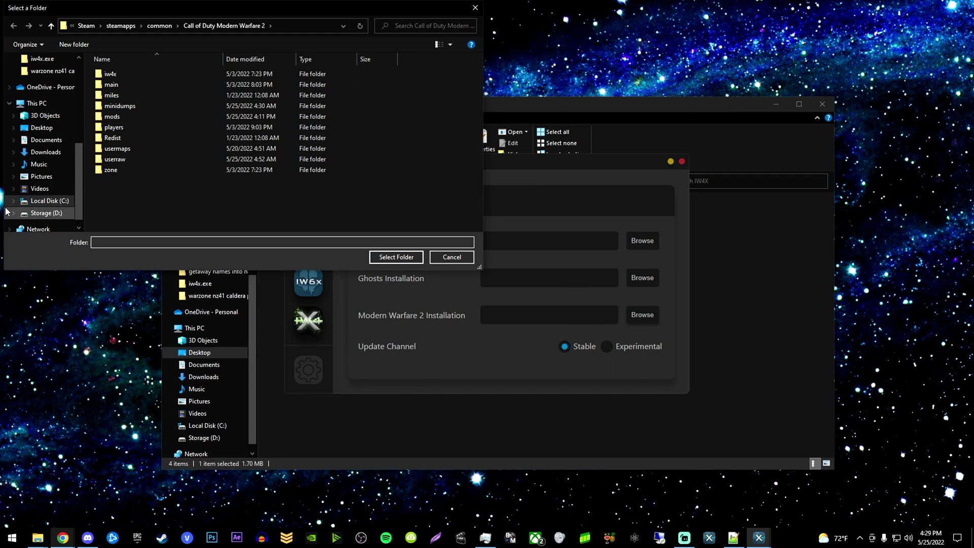
click(60, 203)
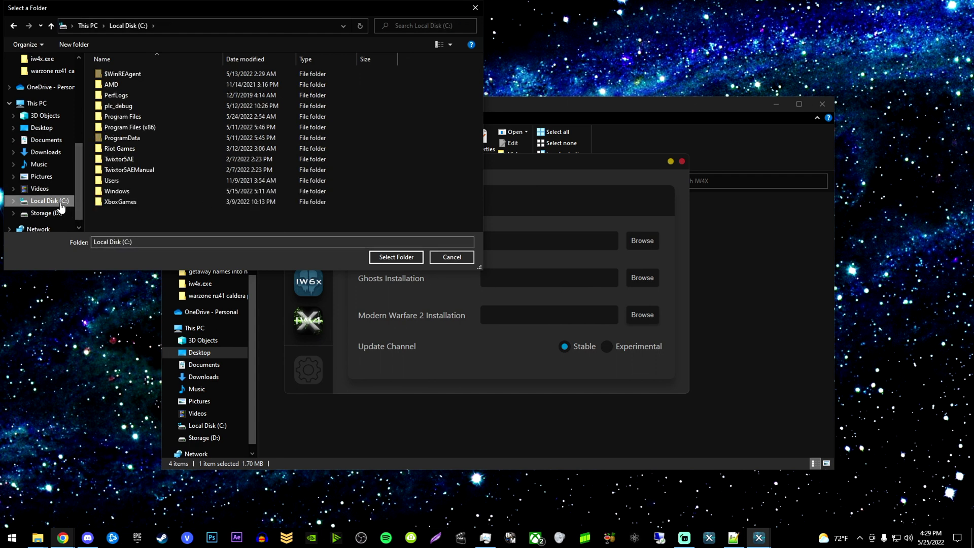
double_click(134, 128)
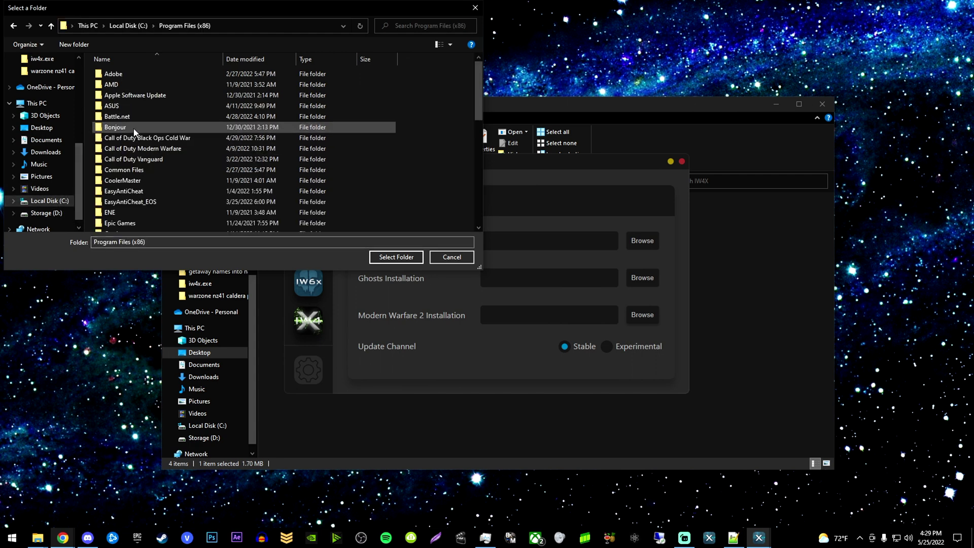
scroll(135, 131, down, 8)
double_click(131, 122)
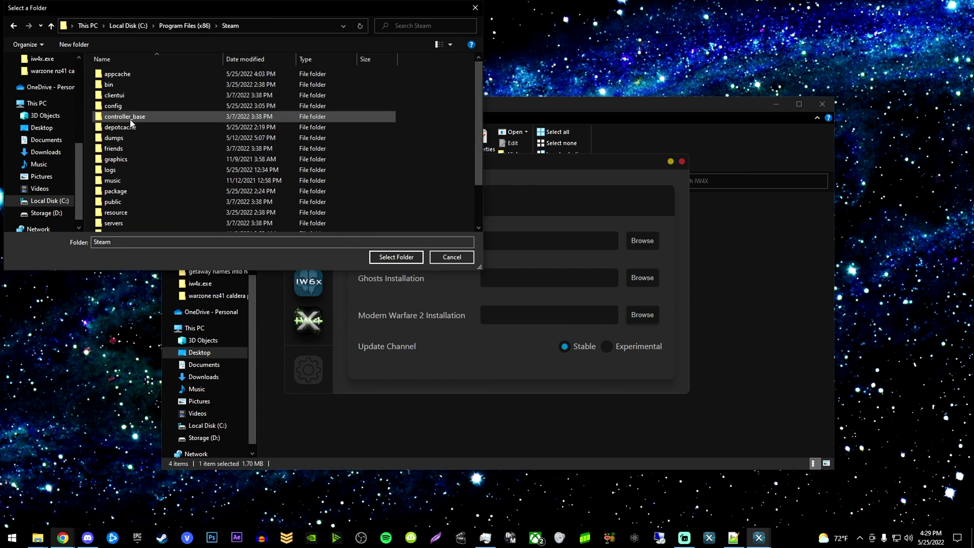
scroll(153, 187, down, 3)
double_click(138, 190)
click(141, 75)
double_click(141, 75)
Step: Select Call of Duty Modern Warfare 2 as the Modern Warfare 2 installation folder
click(184, 151)
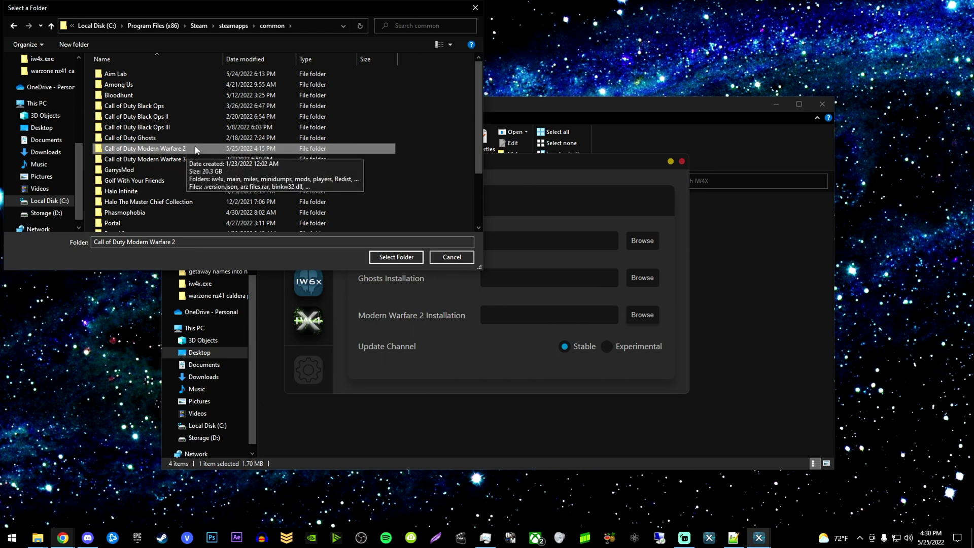
double_click(194, 146)
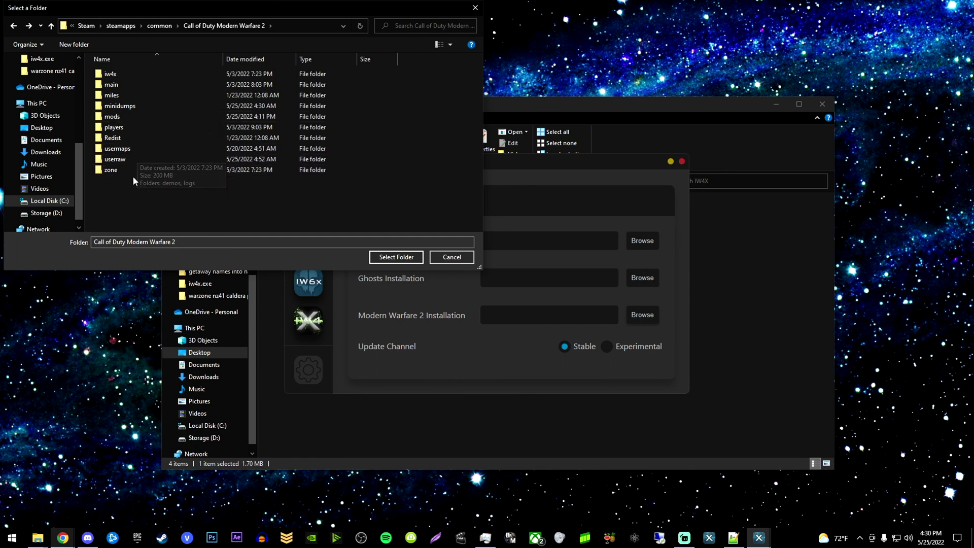
key(alt+Left)
click(178, 149)
click(392, 257)
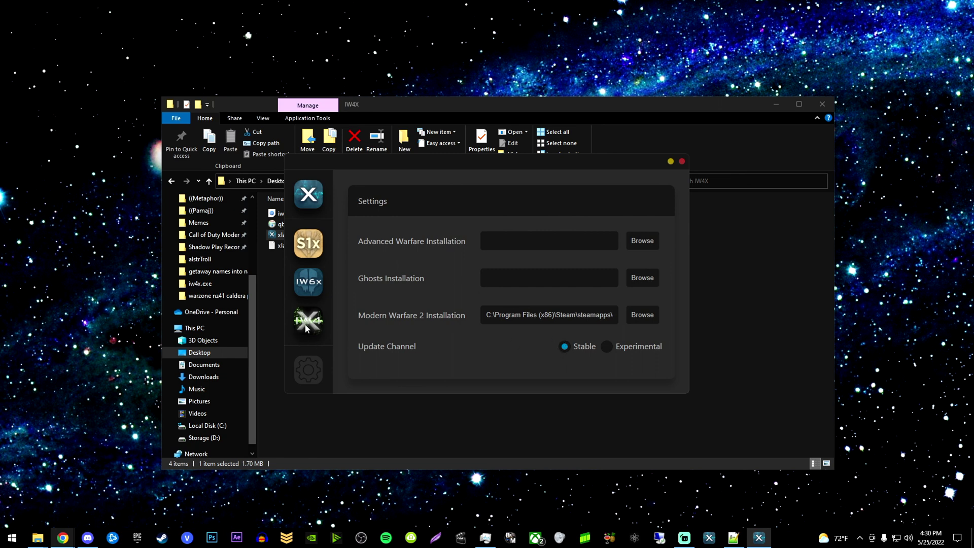
Step: Launch the qBittorrent installer from the IW4X folder, allowing it past the Windows warning
click(335, 261)
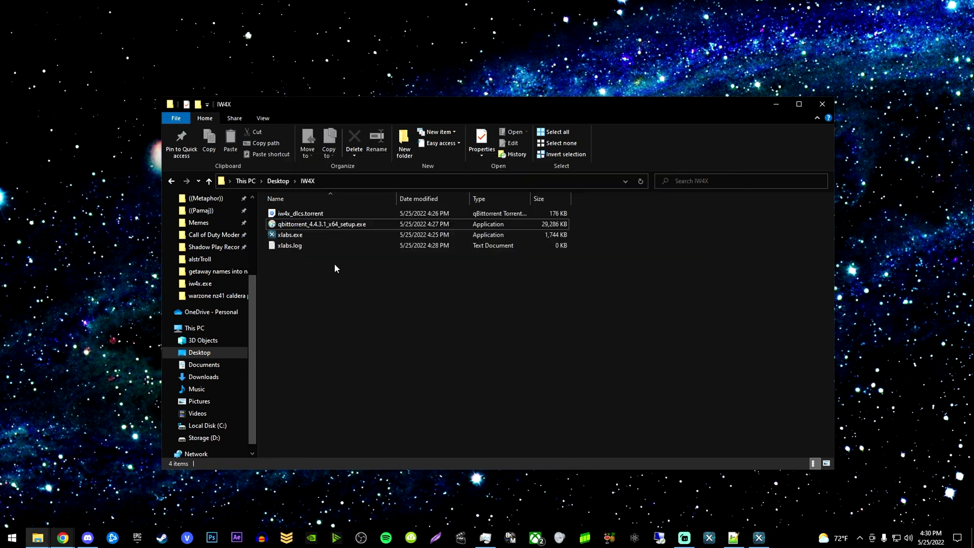
click(341, 229)
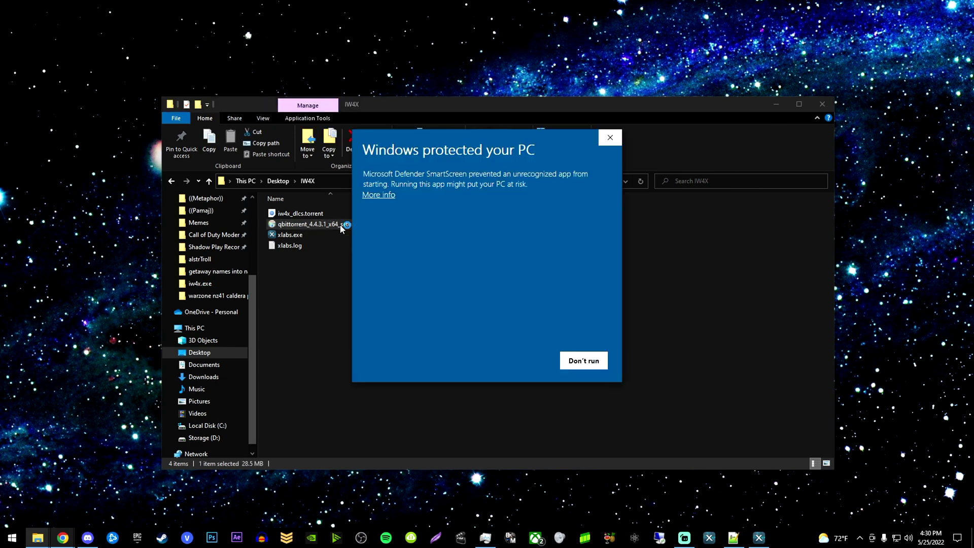
click(378, 196)
click(521, 360)
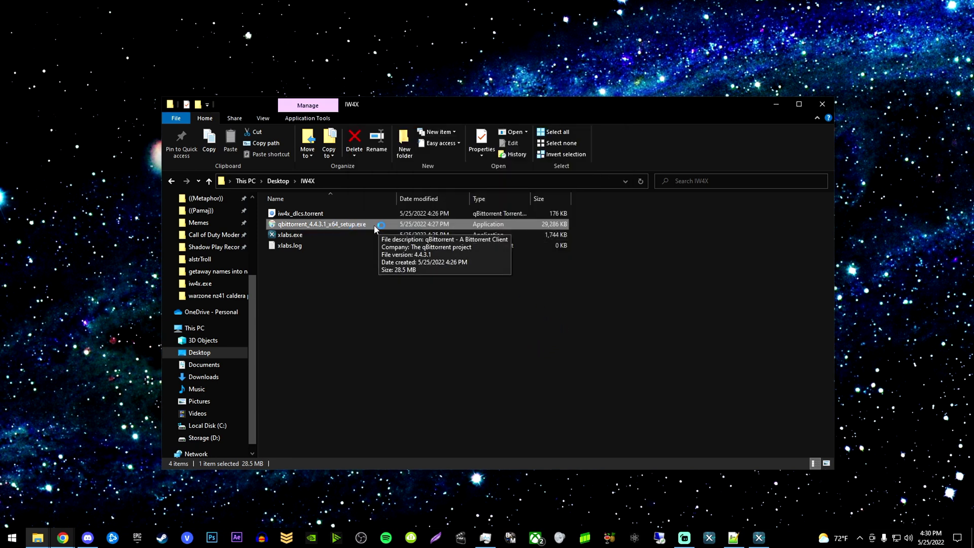
Step: Accept the license and install qBittorrent 4.4.3.1 with the default components
click(544, 351)
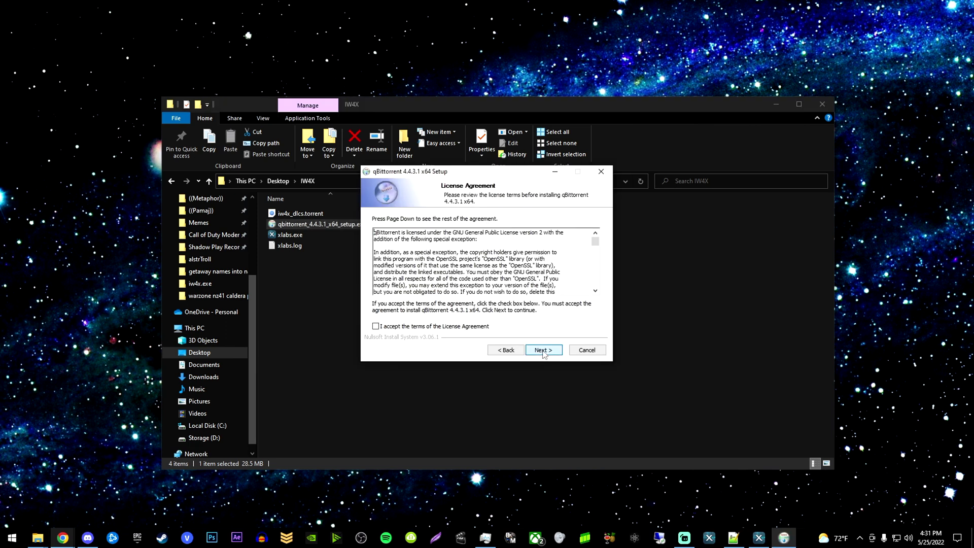
click(433, 328)
click(542, 351)
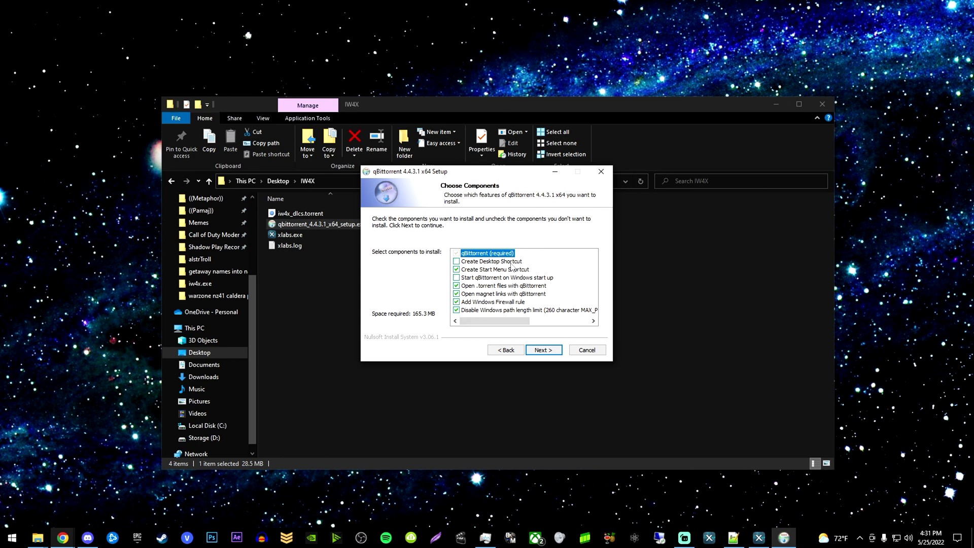
click(539, 350)
click(542, 352)
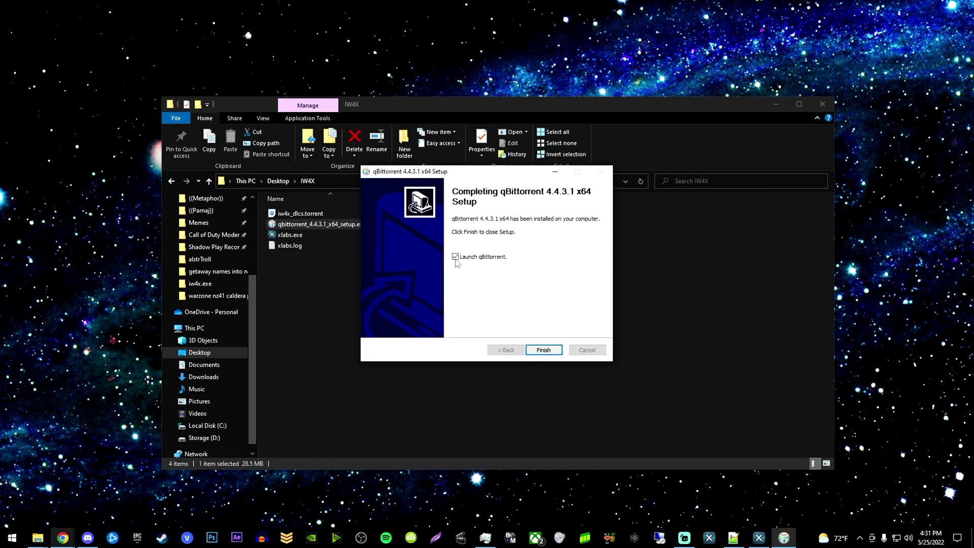
Step: Launch qBittorrent and drag iw4x_dlcs.torrent from the IW4X folder into it
click(543, 351)
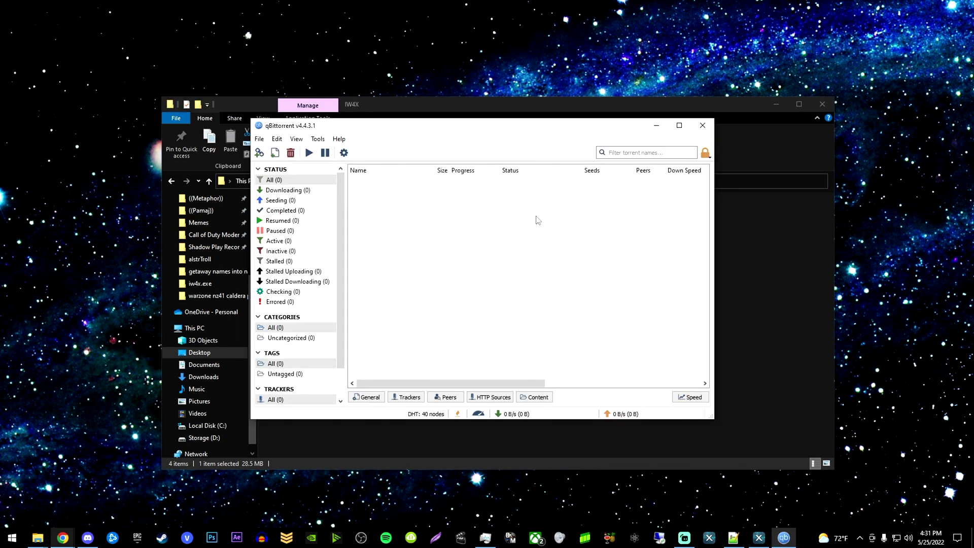
drag(428, 104, 811, 114)
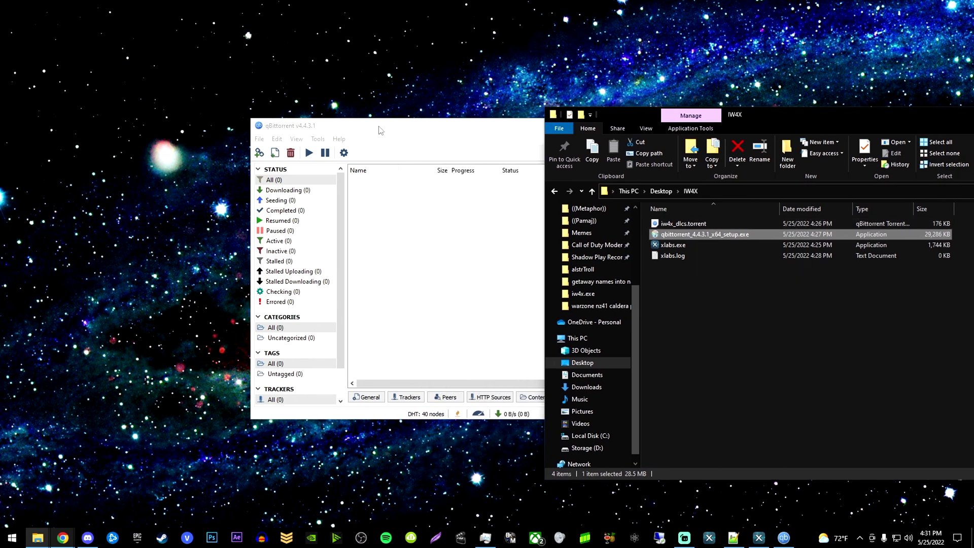
drag(681, 224, 406, 232)
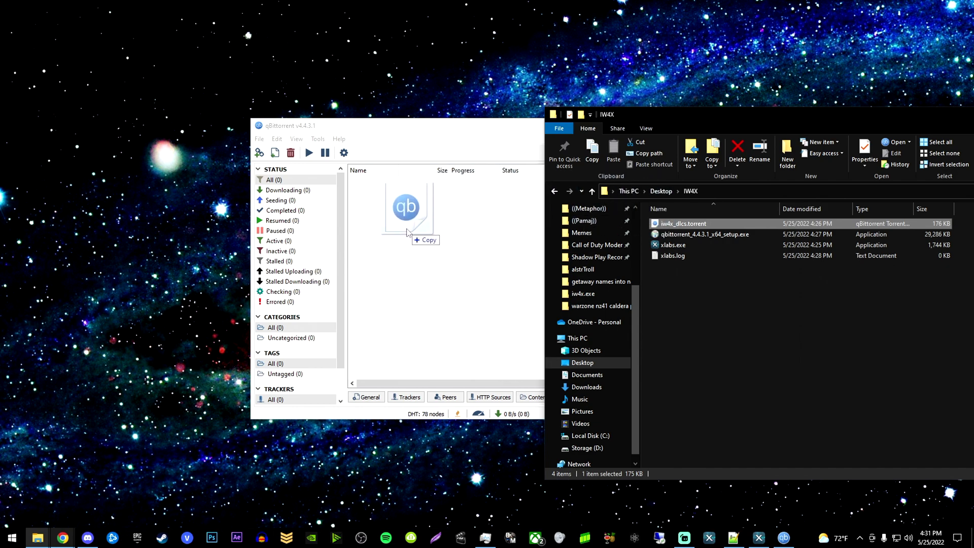
drag(408, 232, 407, 230)
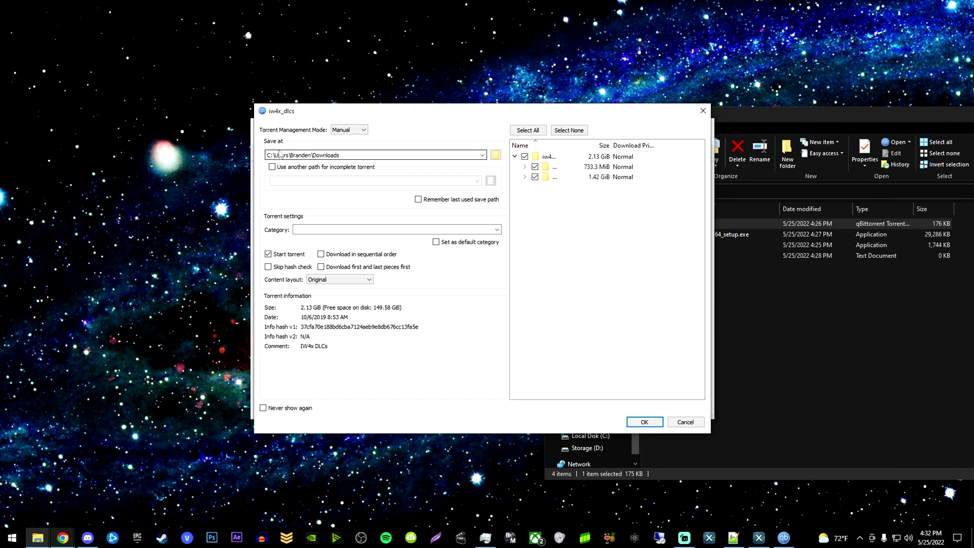
Step: Set the torrent's save location to Steam's steamapps\common\Call of Duty Modern Warfare 2 folder
click(496, 156)
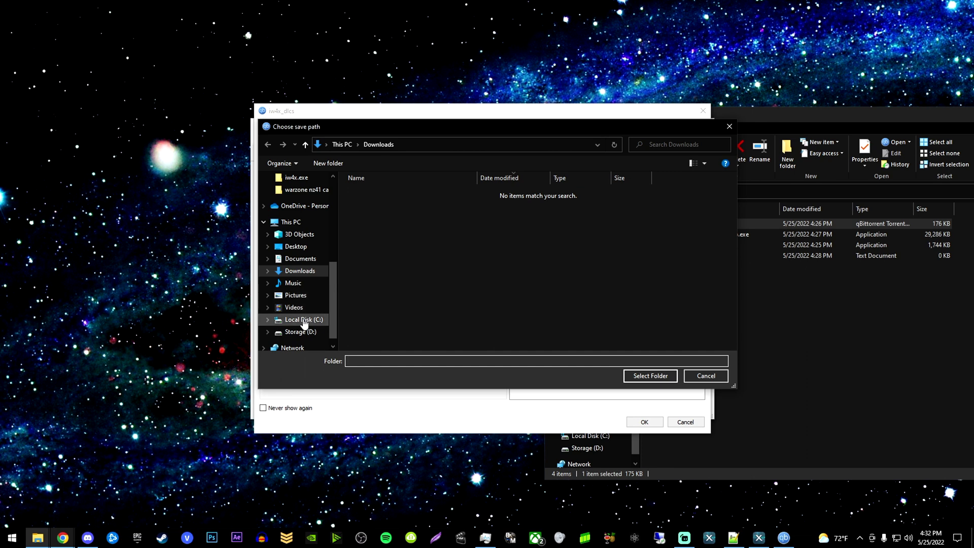
click(303, 320)
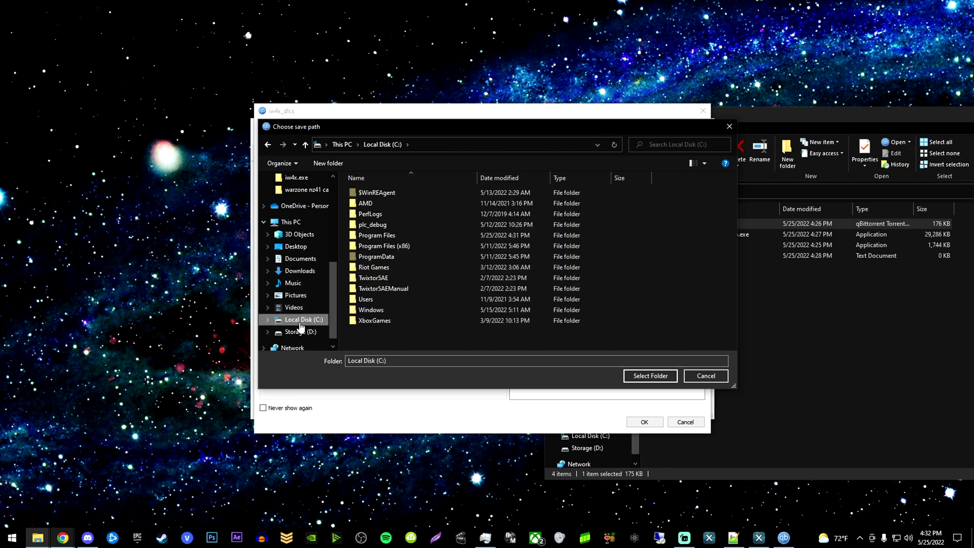
double_click(395, 247)
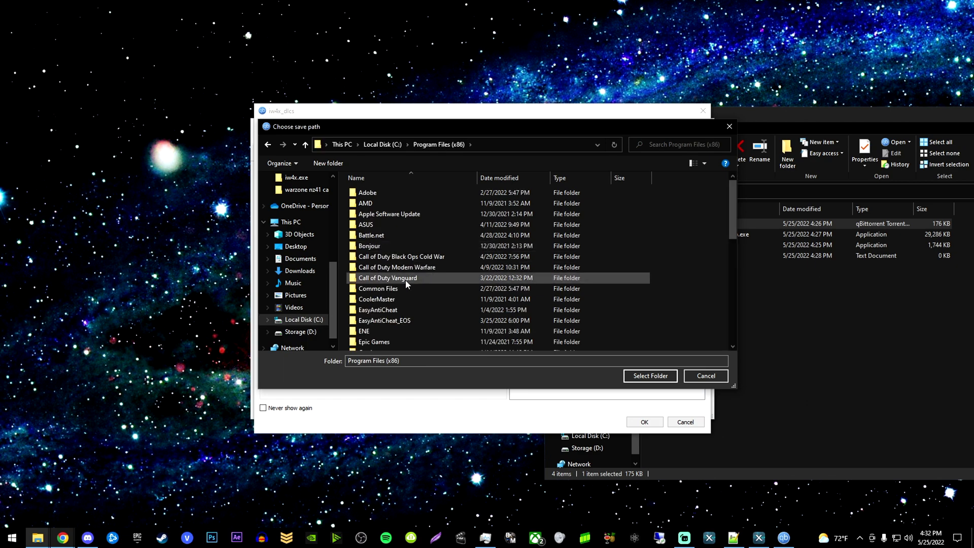
scroll(406, 285, down, 6)
double_click(375, 238)
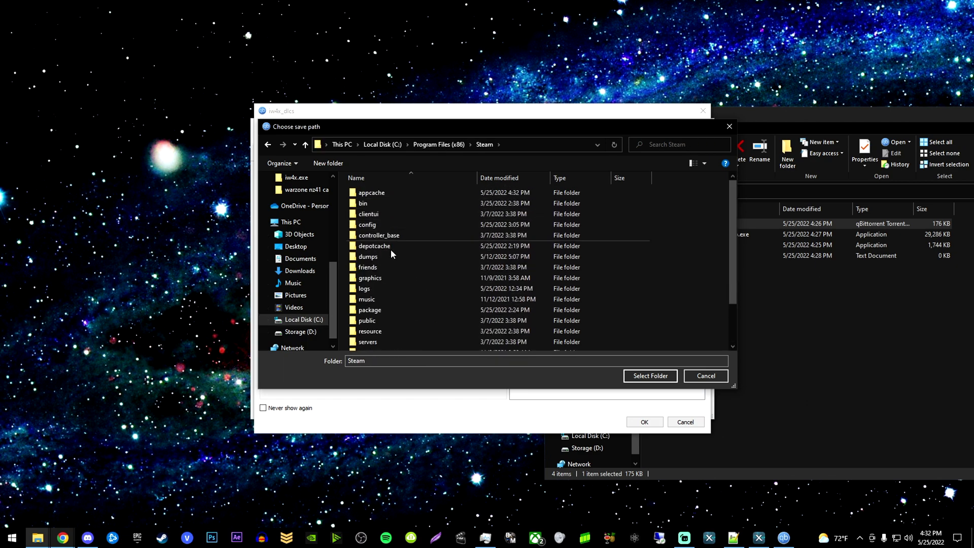
double_click(397, 313)
double_click(390, 194)
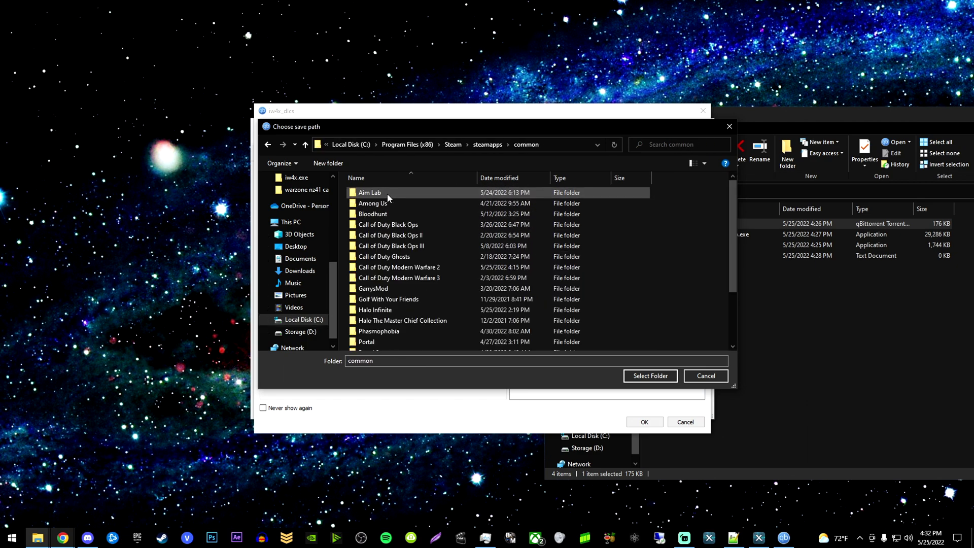
click(439, 269)
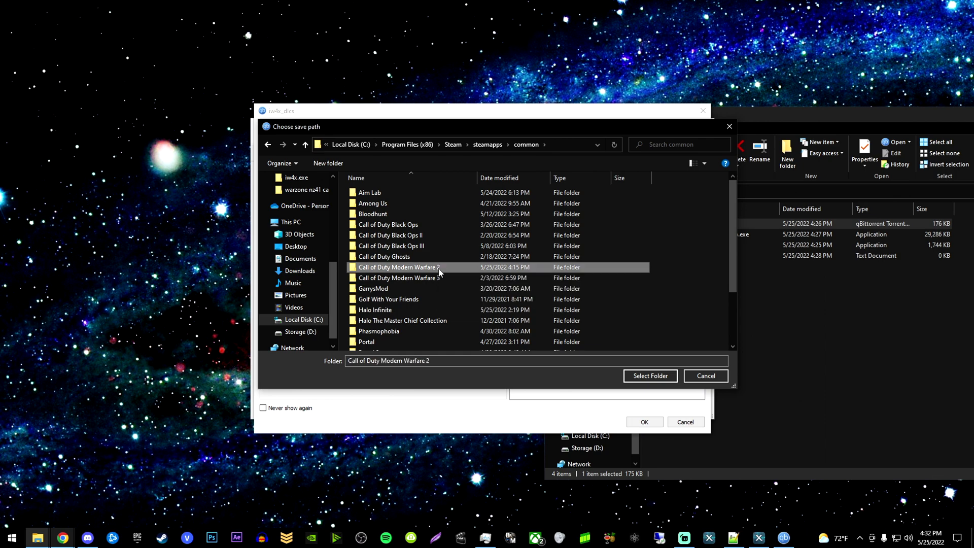
click(642, 377)
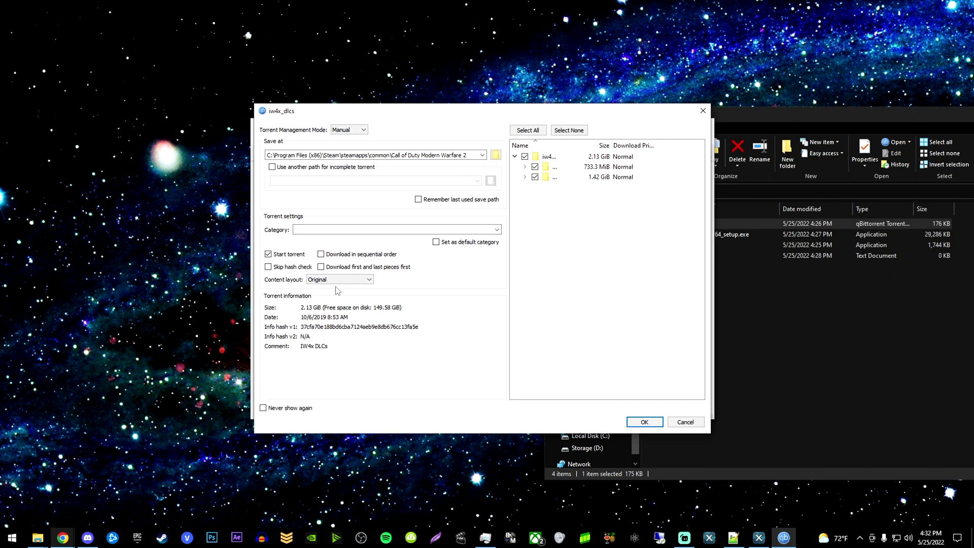
Step: Choose the Don't create subfolder content layout and start the download
click(350, 280)
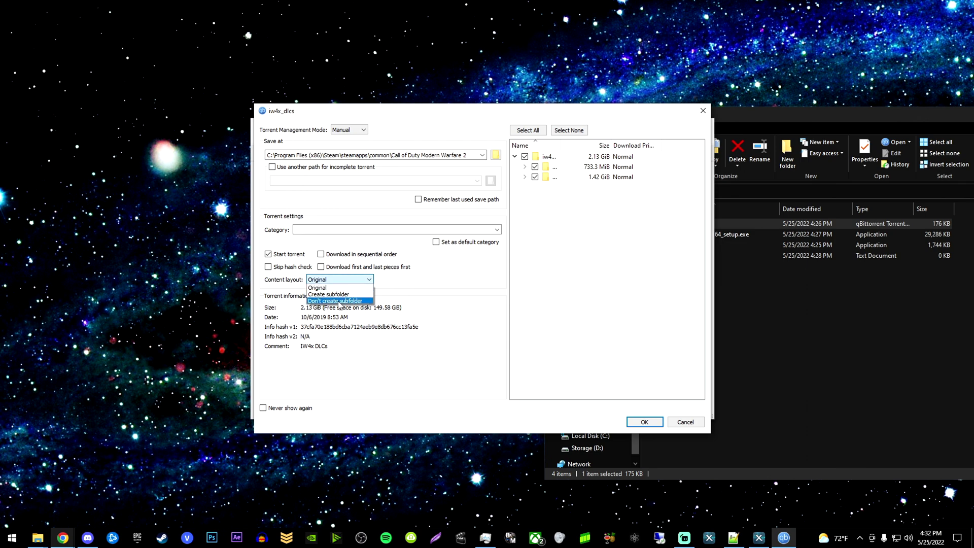
click(339, 302)
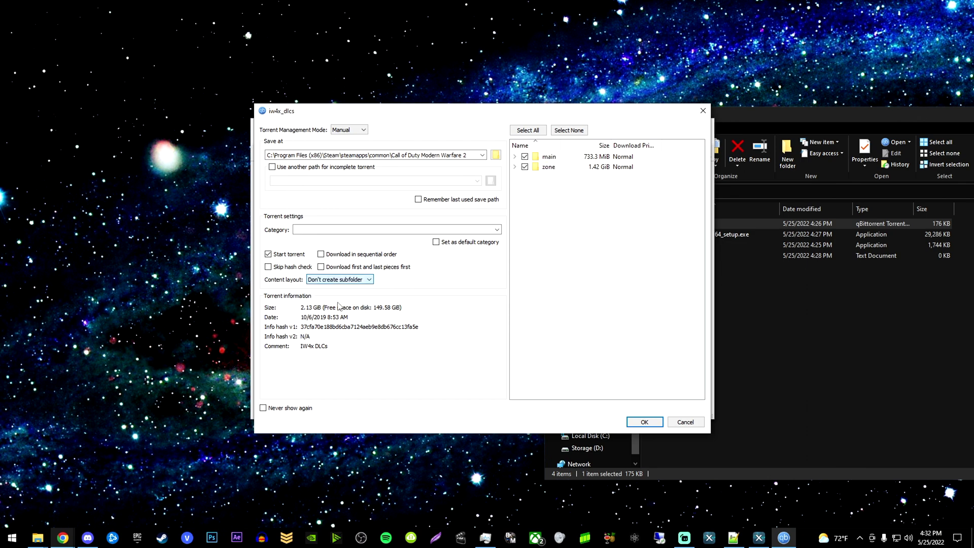
click(643, 423)
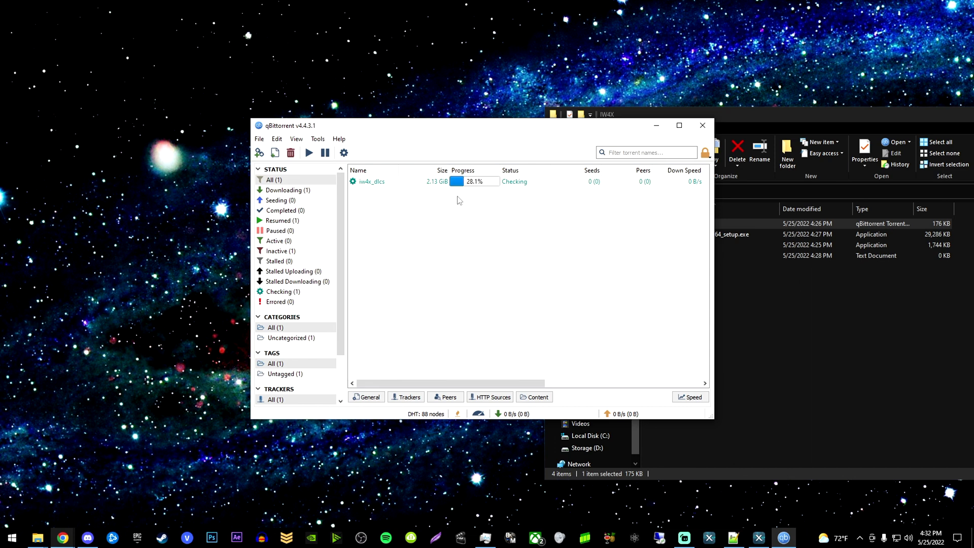
Step: Pause the finished iw4x_dlcs torrent, close qBittorrent, and launch IW4x multiplayer from the launcher
right_click(515, 184)
click(543, 193)
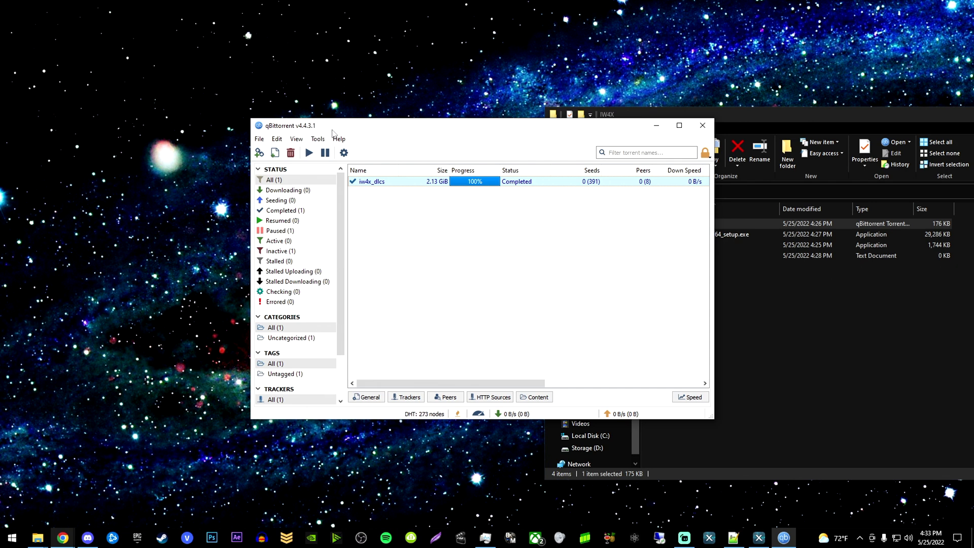
click(698, 129)
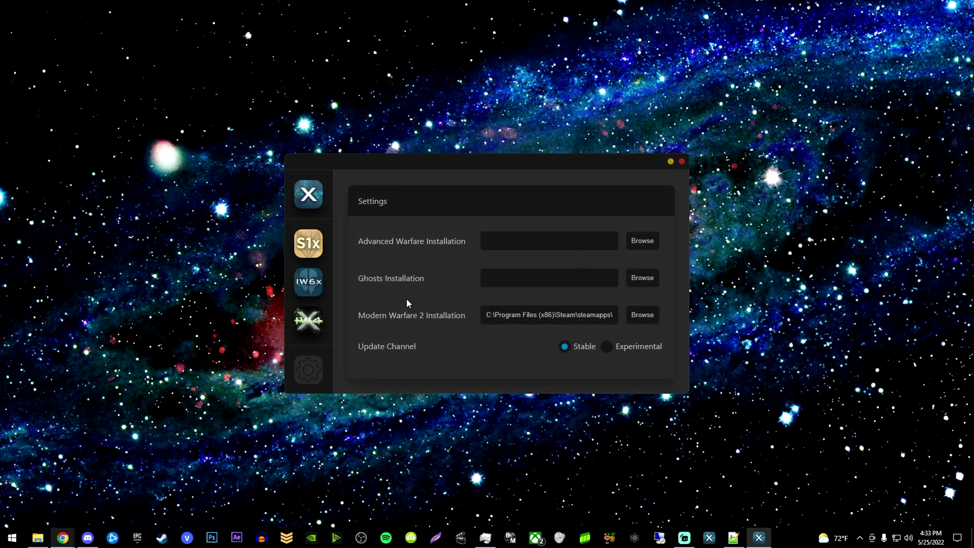
click(307, 325)
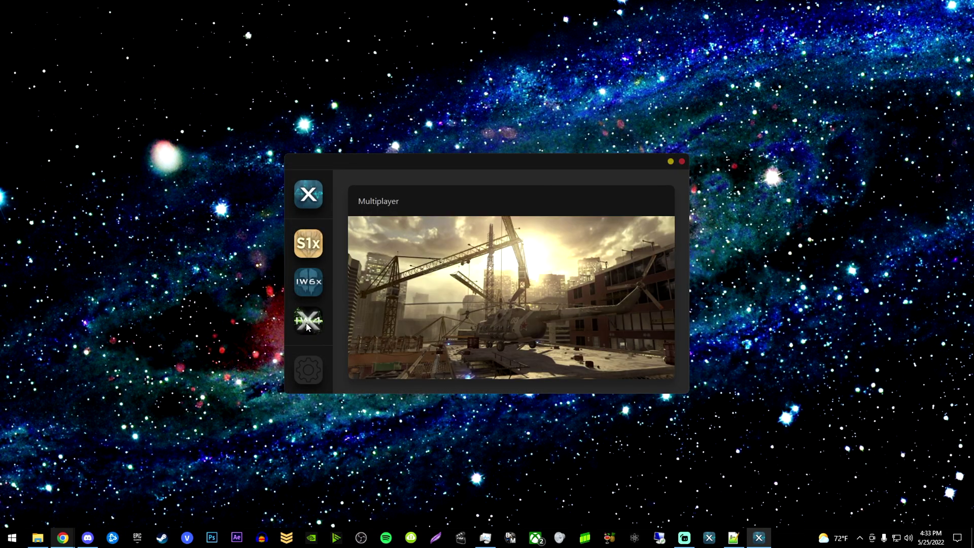
click(460, 275)
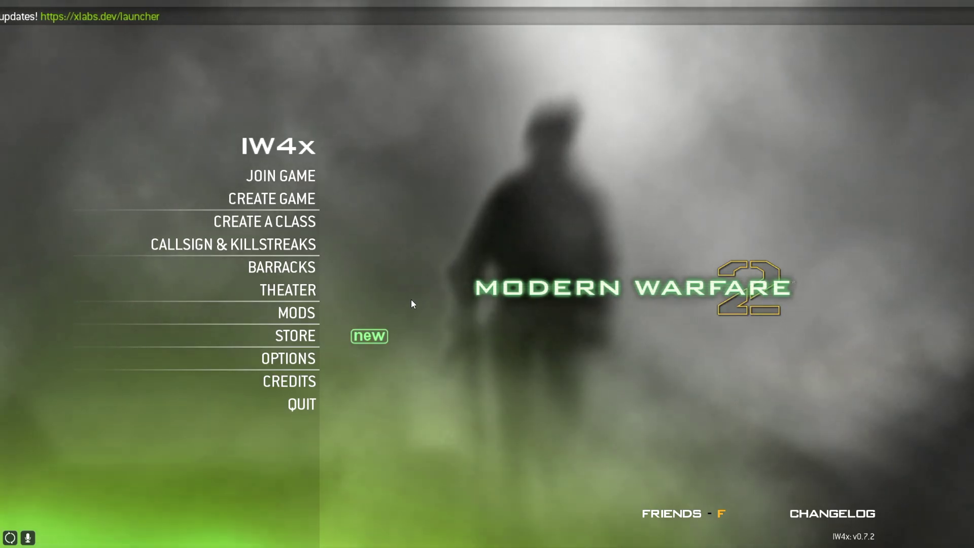
Step: Max out Advanced Video: 4x anti-aliasing, shadows on, Extra texture, normal and specular maps
click(303, 355)
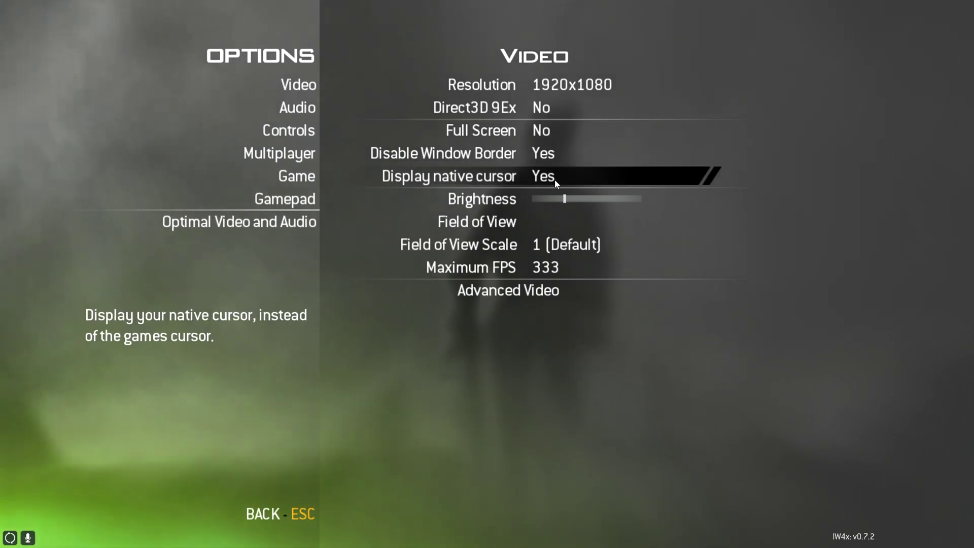
click(533, 296)
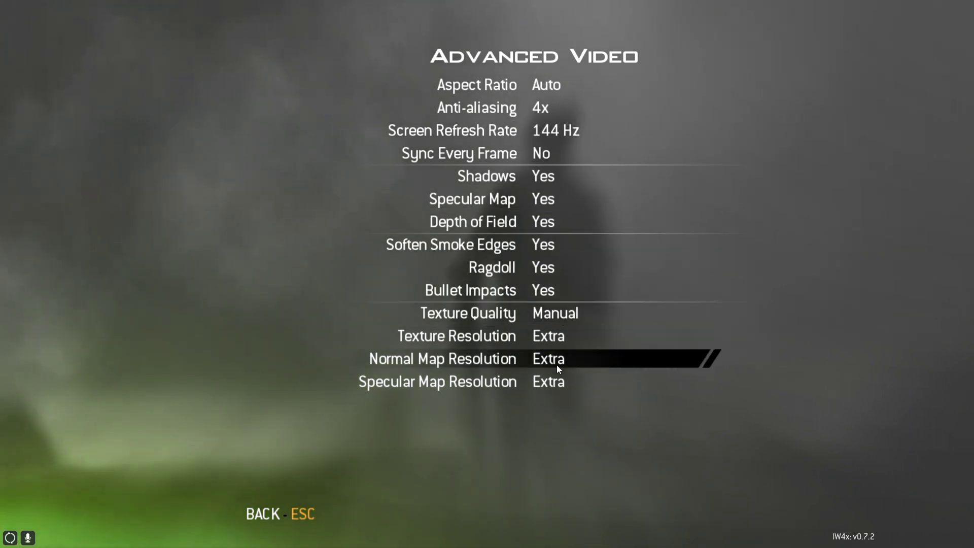
key(Escape)
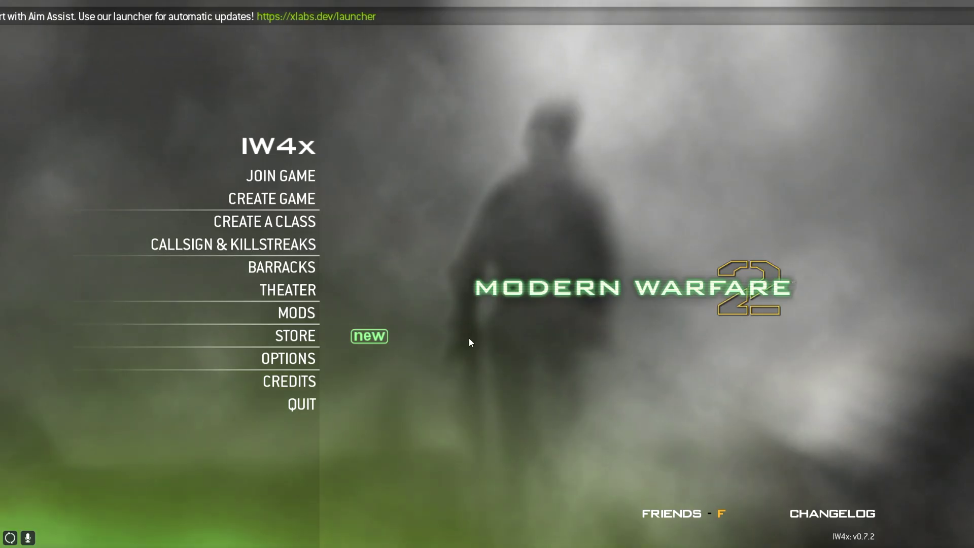
Step: Create a custom Team Deathmatch game and launch it on Crash: Tropical
click(305, 199)
click(289, 130)
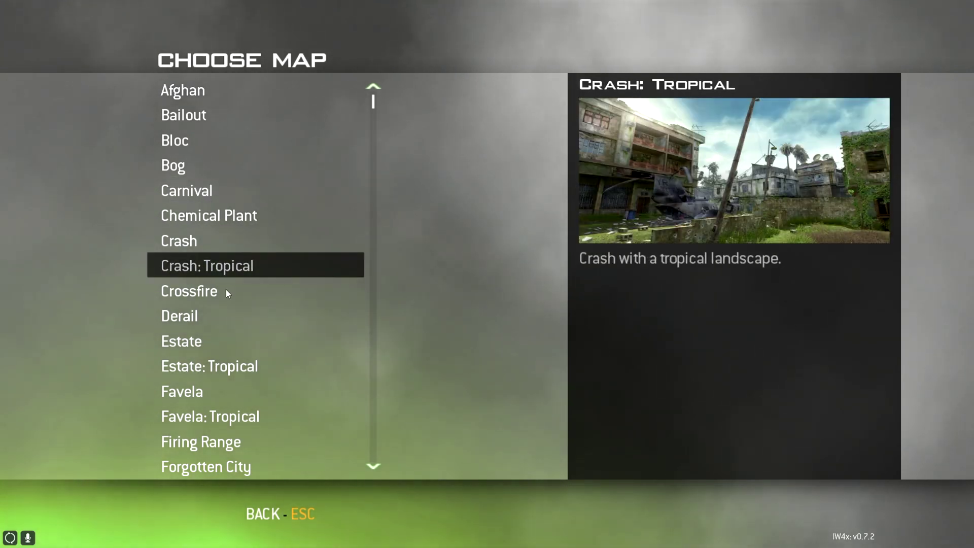
click(257, 267)
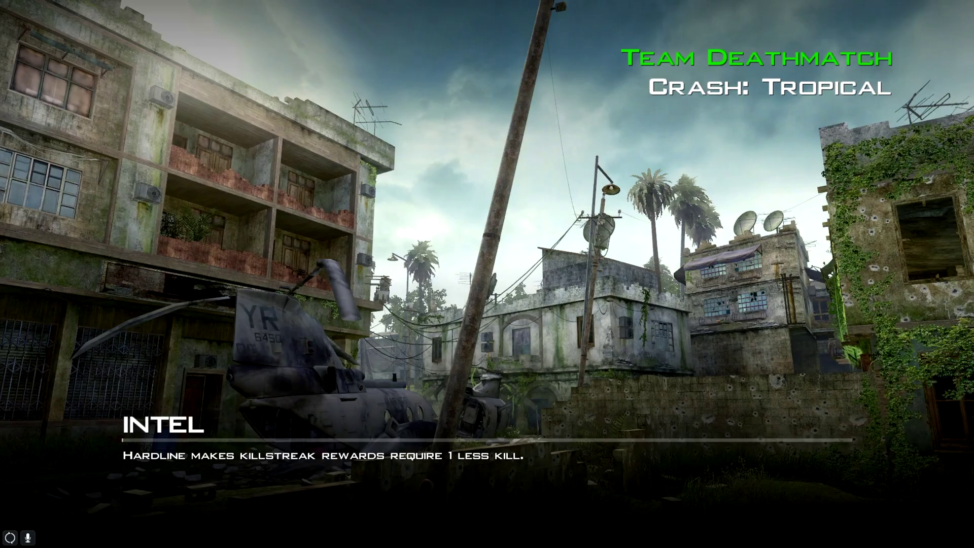